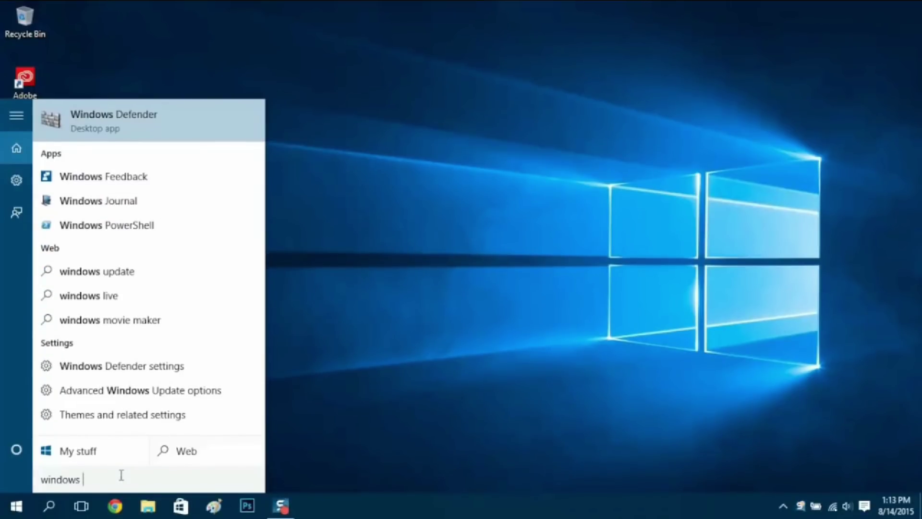
Search Windows for "windows update".
type("update")
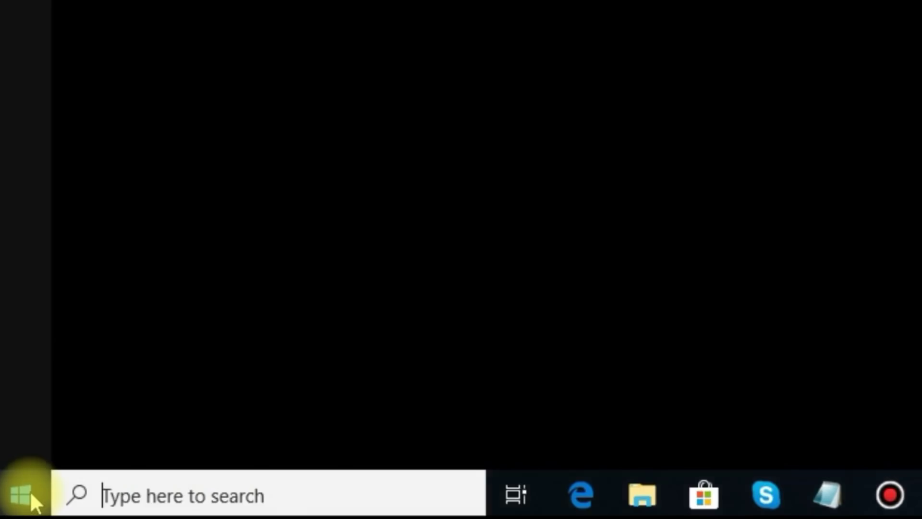
Search Windows for regedit and open Registry Editor.
left_click(30, 491)
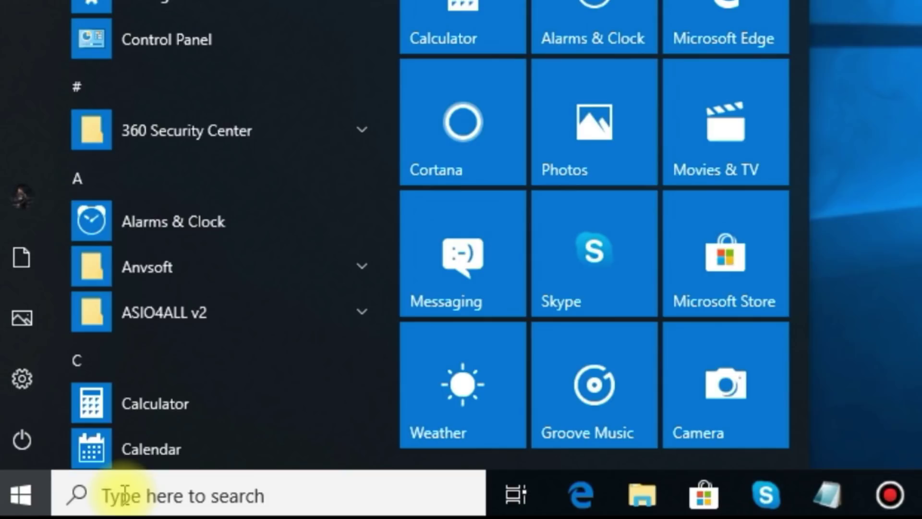
type("reged")
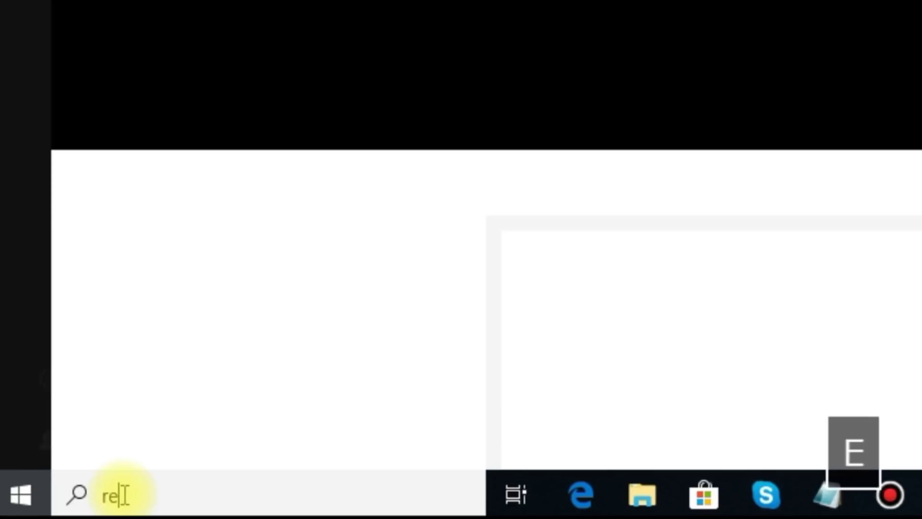
type("it")
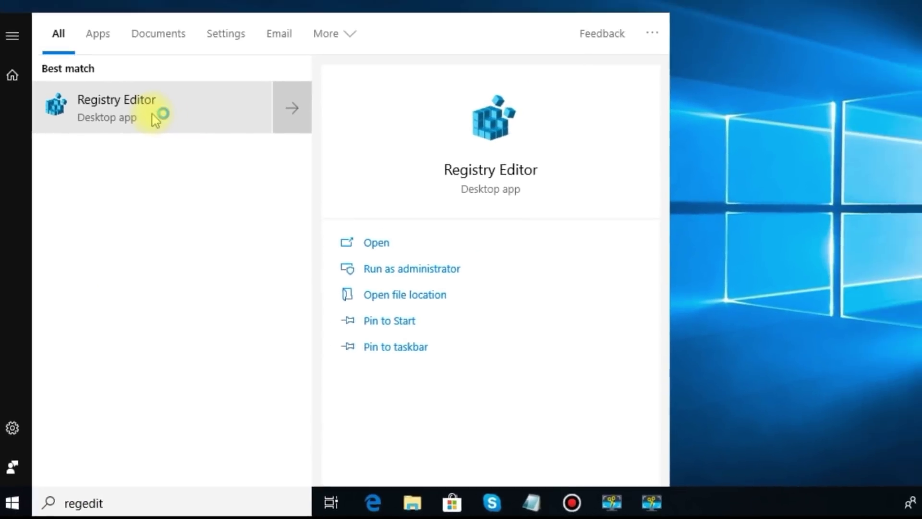
left_click(236, 0)
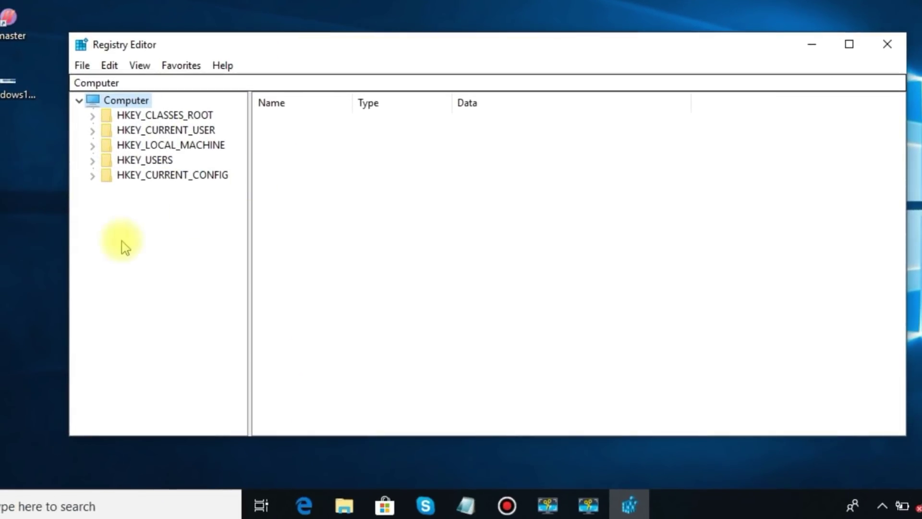
Go to the registry key HKEY_LOCAL_MACHINE\SOFTWARE\Policies\Microsoft\Windows.
left_click(92, 146)
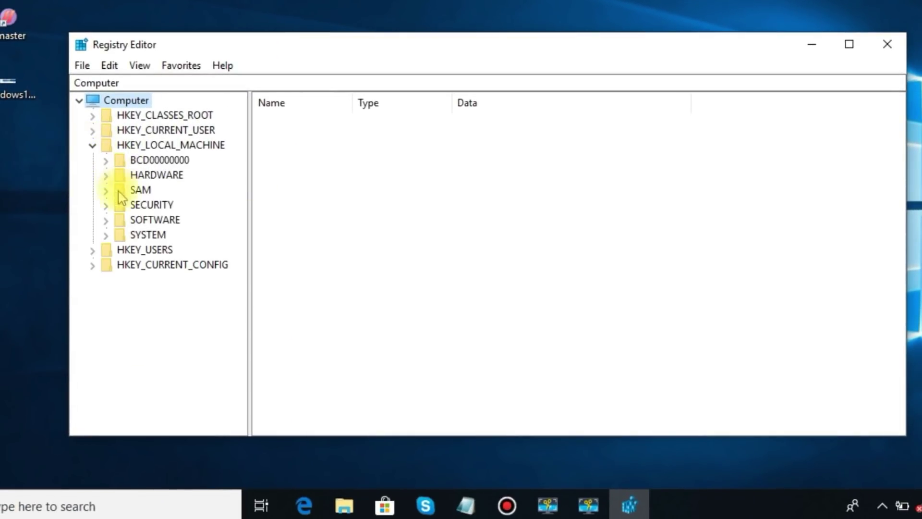
left_click(106, 221)
scroll(170, 242, "down", 4)
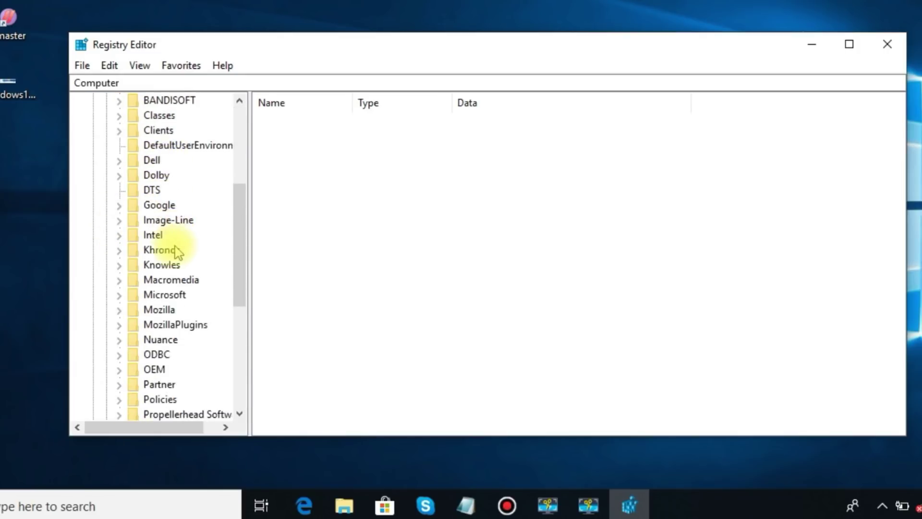
scroll(178, 250, "down", 1)
left_click(120, 236)
scroll(126, 244, "down", 1)
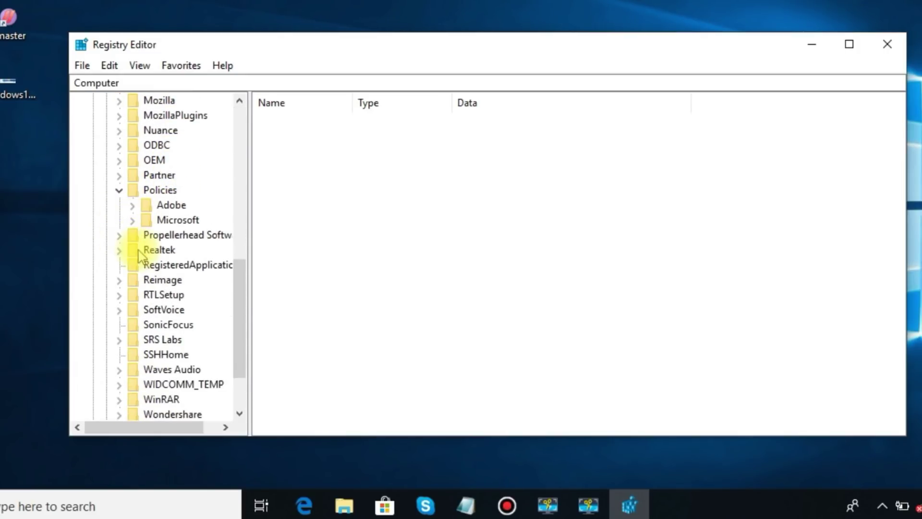
left_click(133, 221)
scroll(135, 231, "down", 1)
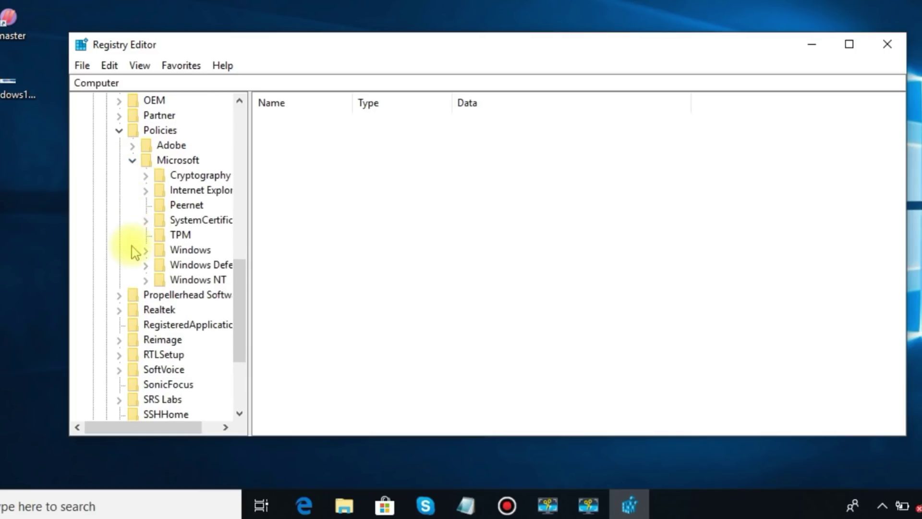
left_click(173, 250)
Create a new key named "Windows search" under the Windows policies key.
right_click(171, 252)
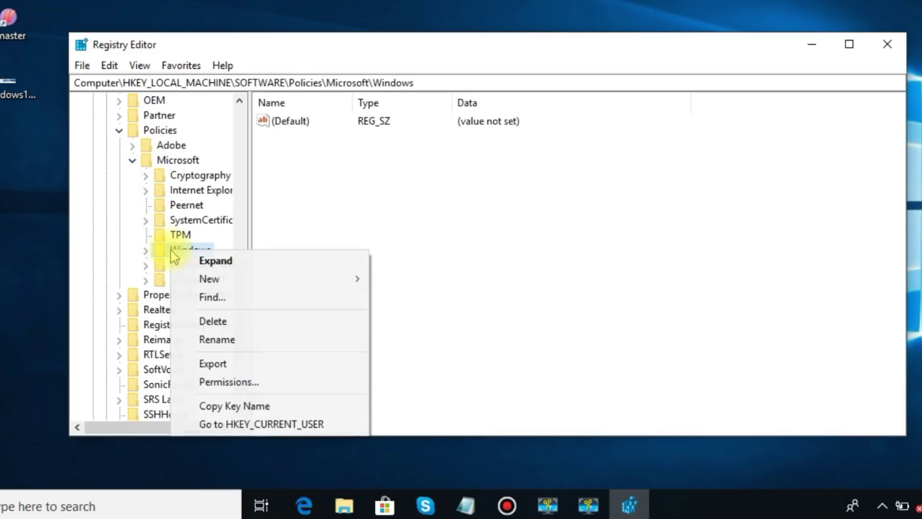
mouse_move(233, 285)
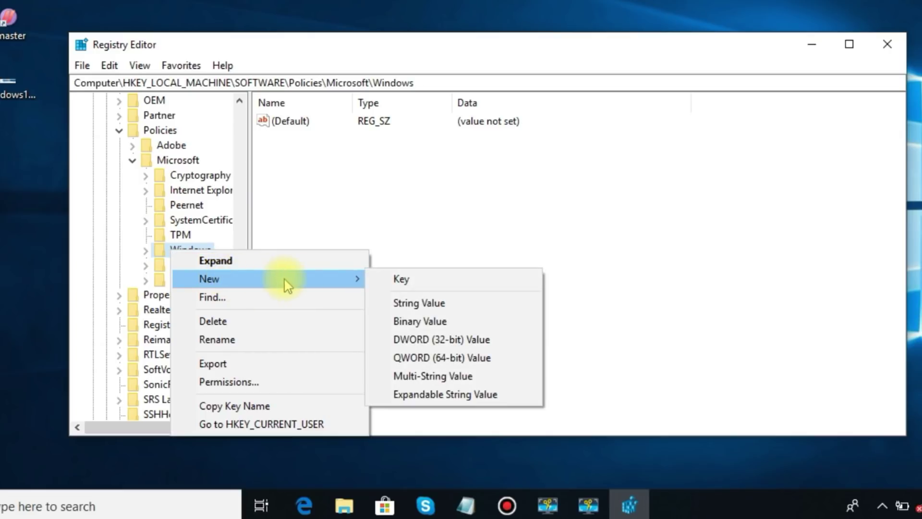
left_click(376, 281)
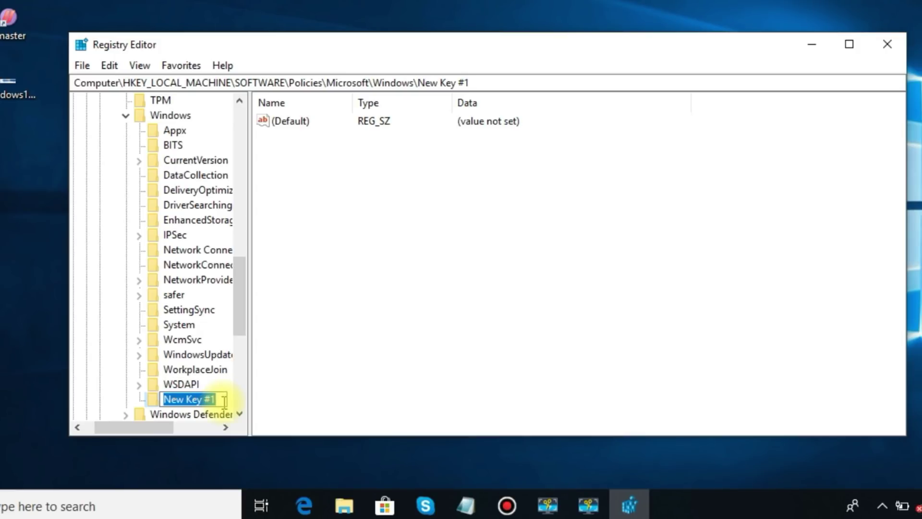
type("Wind")
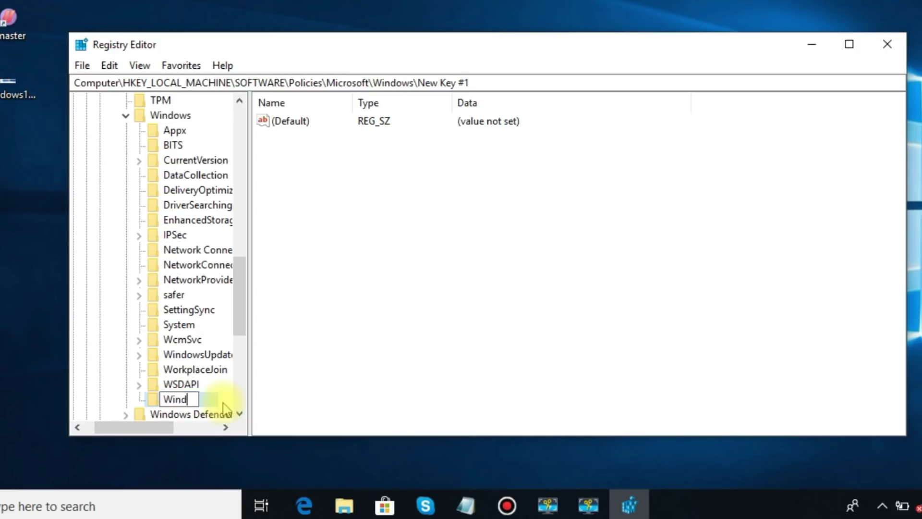
type("ows search")
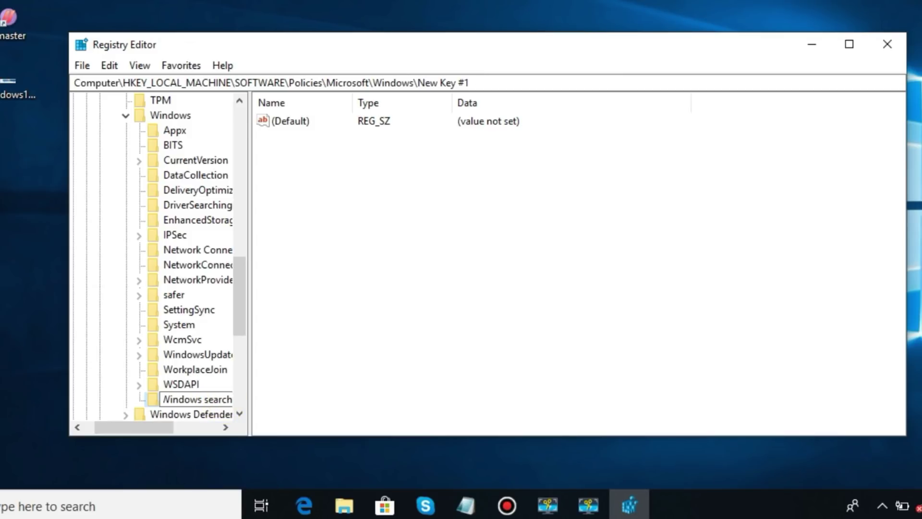
key("Return")
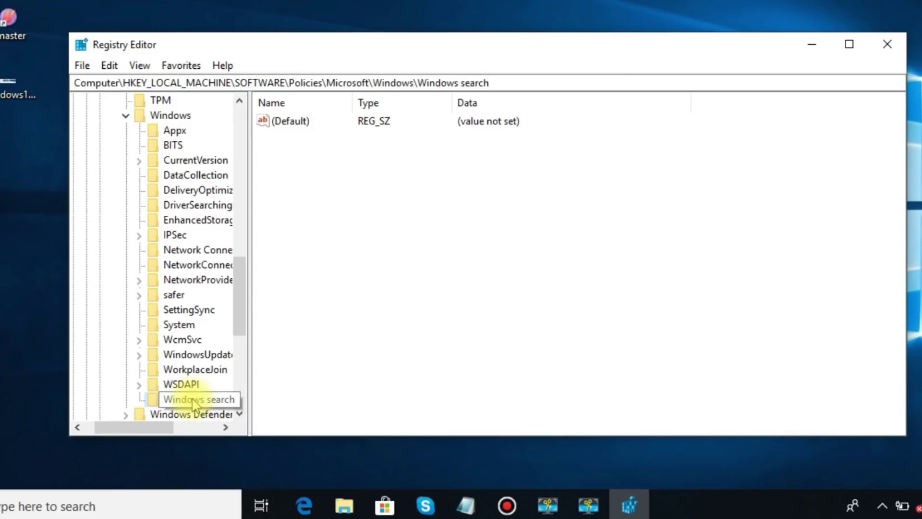
Add a DWORD (32-bit) value named "Allowcortana" to the Windows search key.
right_click(193, 401)
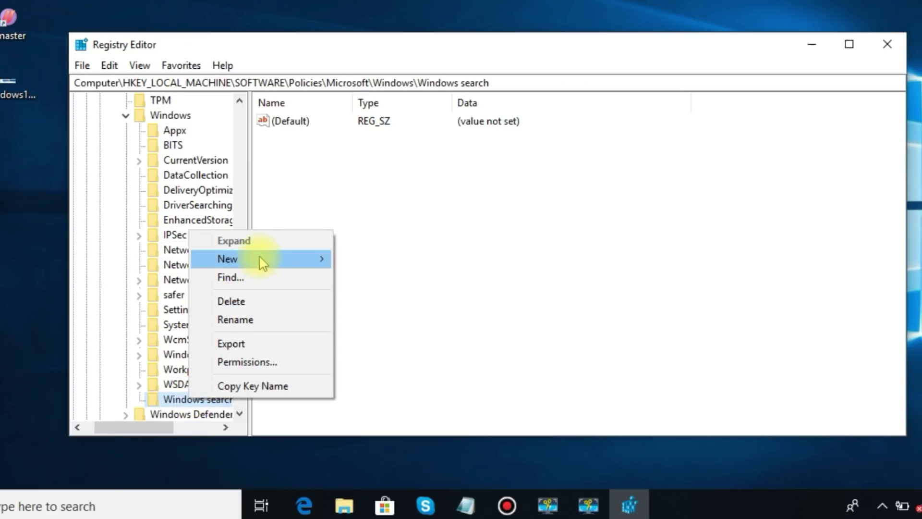
mouse_move(259, 255)
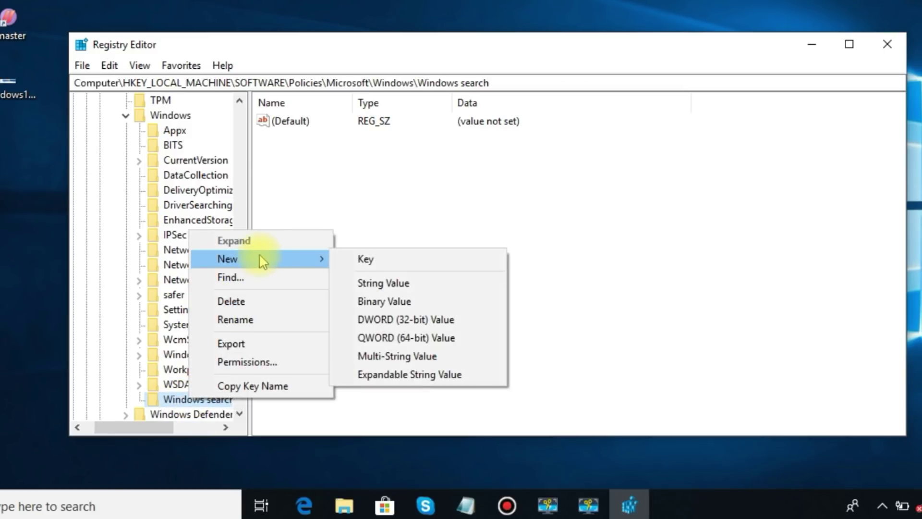
left_click(420, 319)
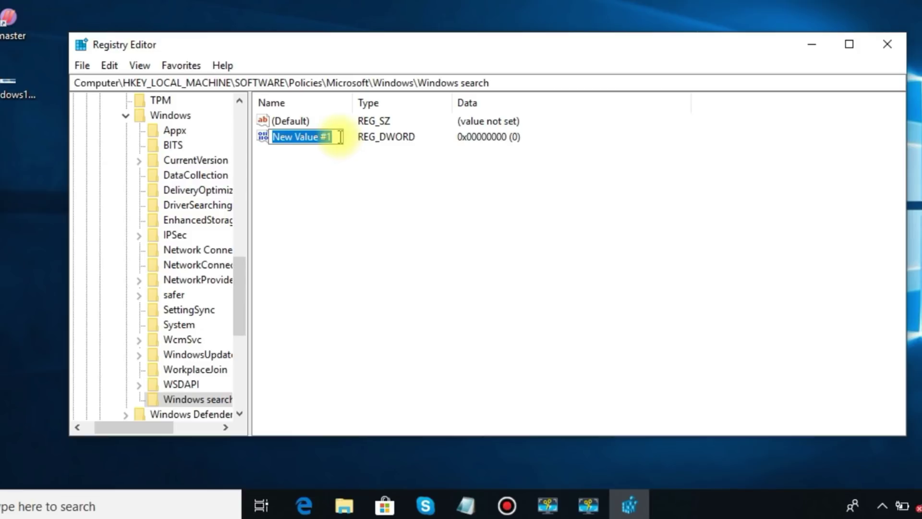
type("Allow")
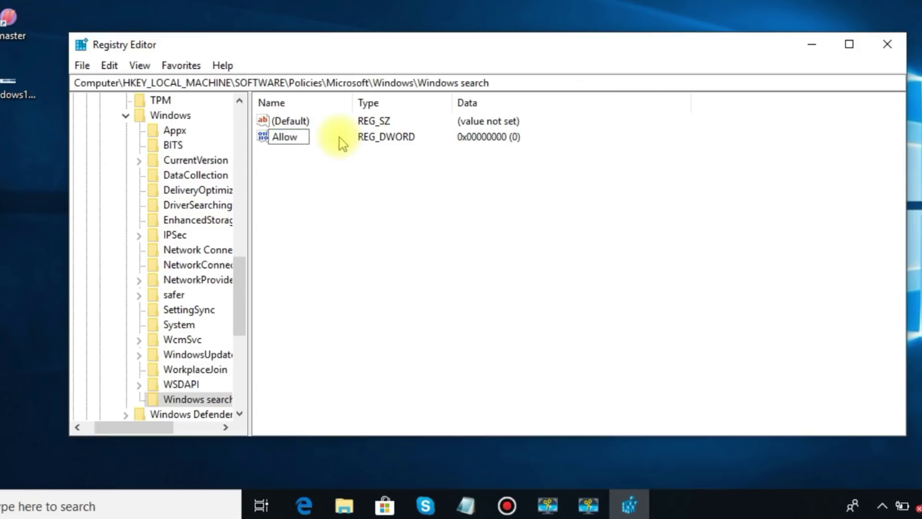
type("cortana")
key("Return")
Edit the Allowcortana value and confirm its value data as 0 in hexadecimal base.
double_click(288, 137)
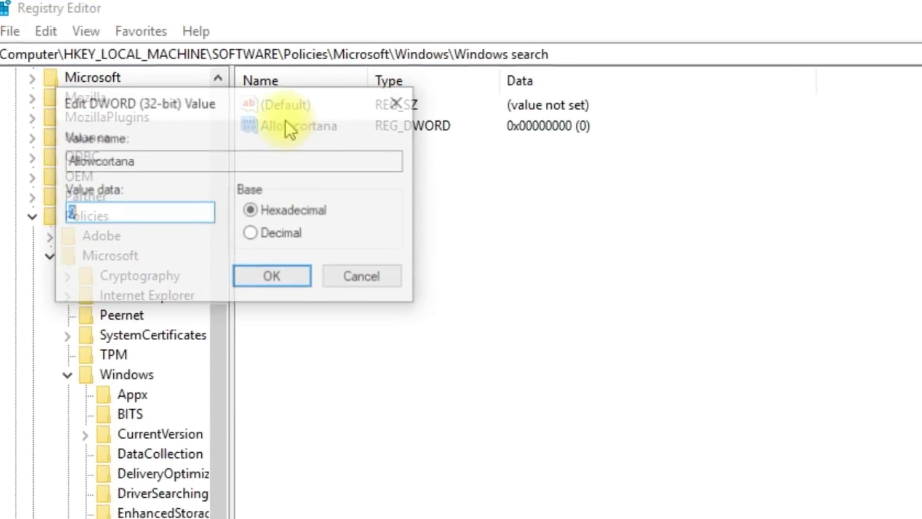
left_click_drag(223, 119, 524, 251)
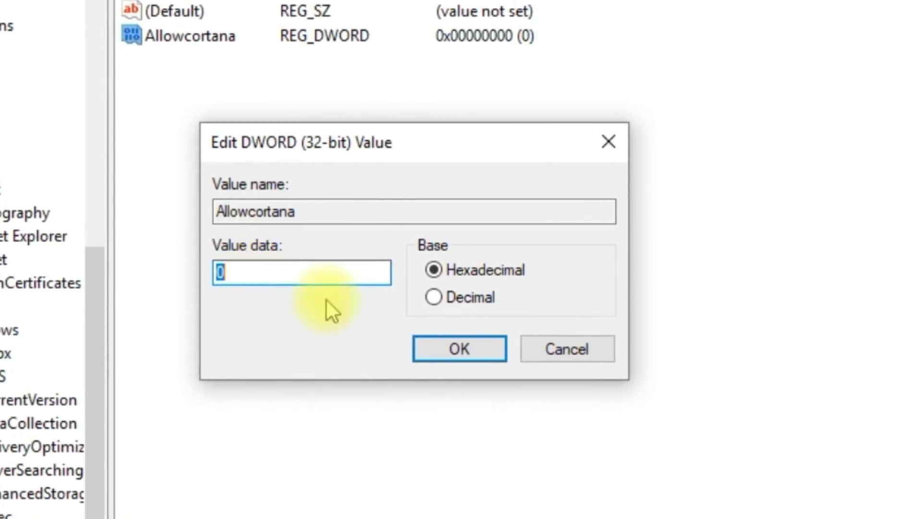
left_click(305, 269)
left_click(443, 352)
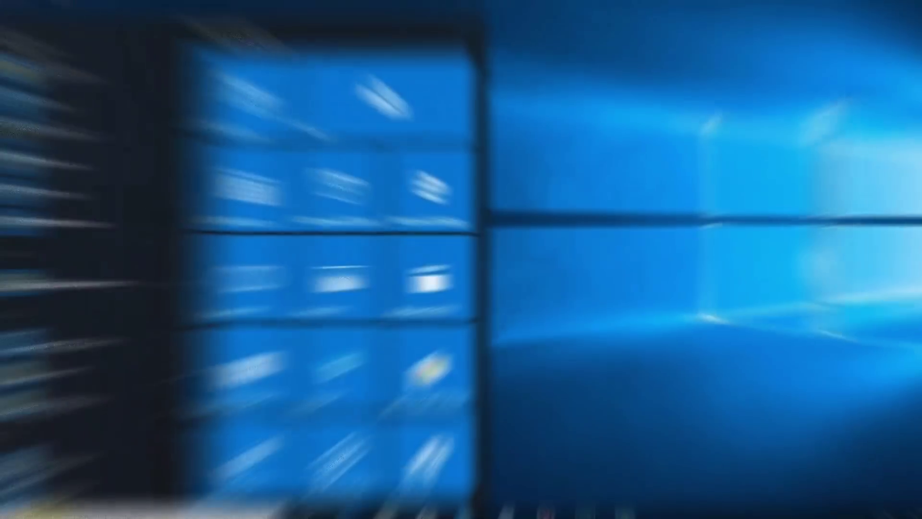
Search Windows for "my camstudio" and dismiss the search.
type("m")
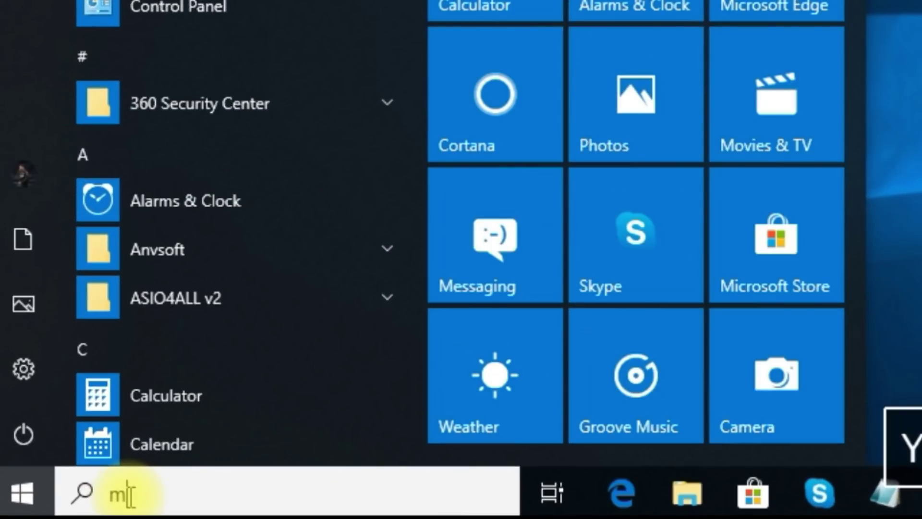
type("y camstudio")
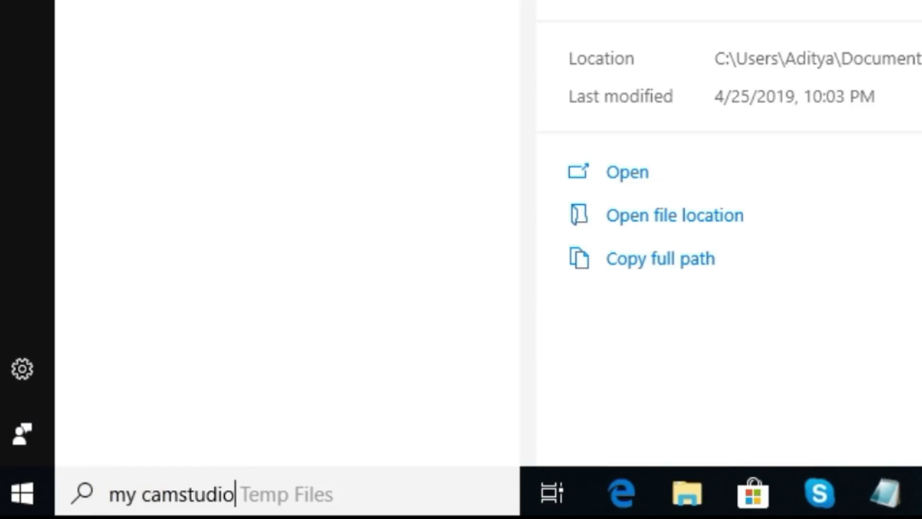
key("Escape")
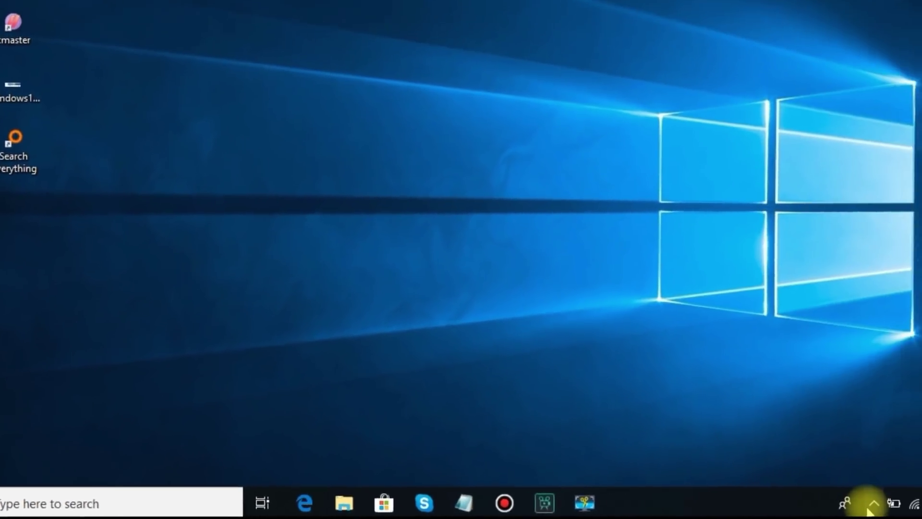
Switch to Everything, running in the background, and search all files for "my camstudio".
left_click(877, 503)
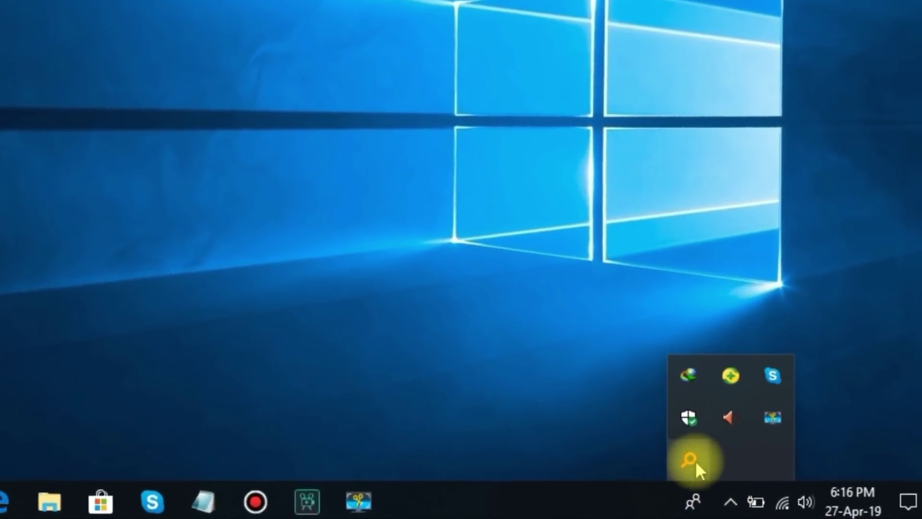
left_click(695, 462)
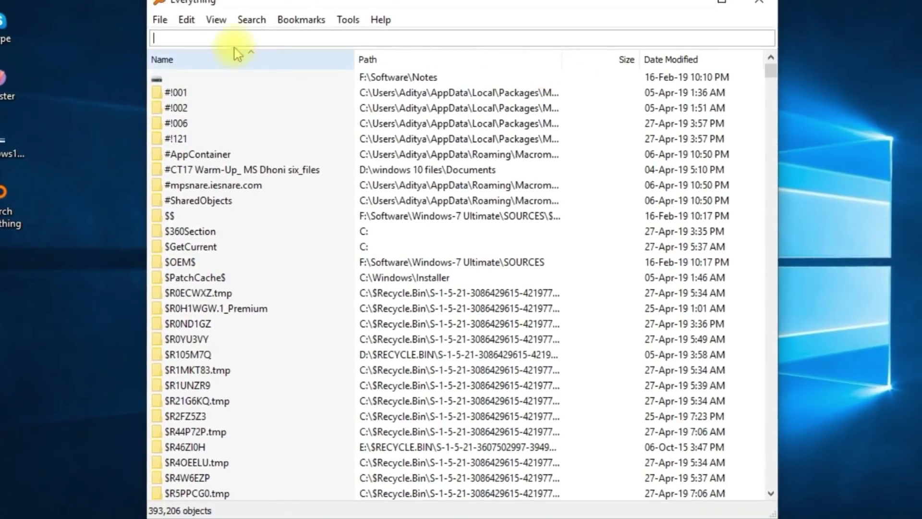
type("my ca")
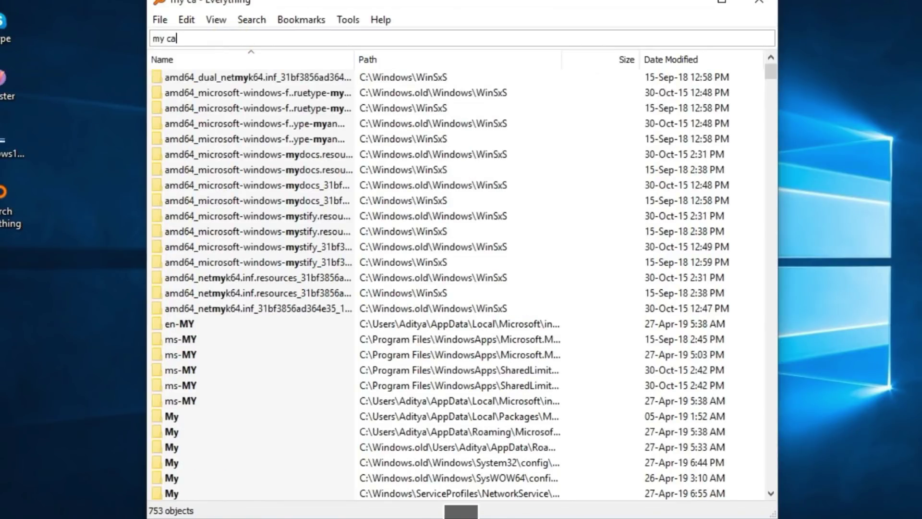
type("mstudio")
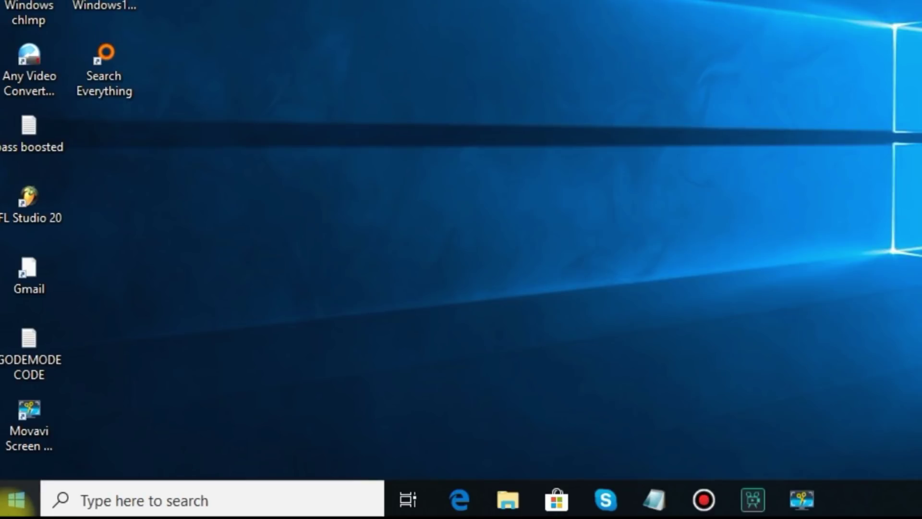
Search Windows for services and open the Services app.
left_click(33, 507)
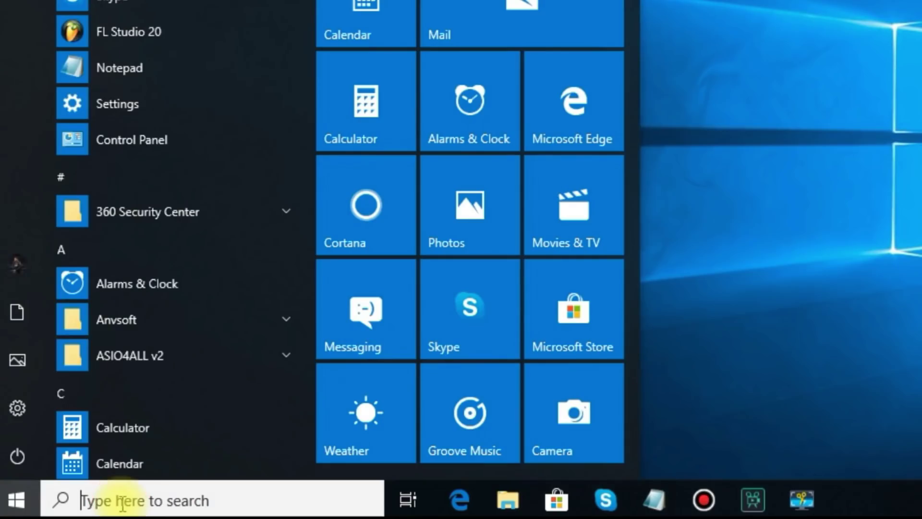
type("s")
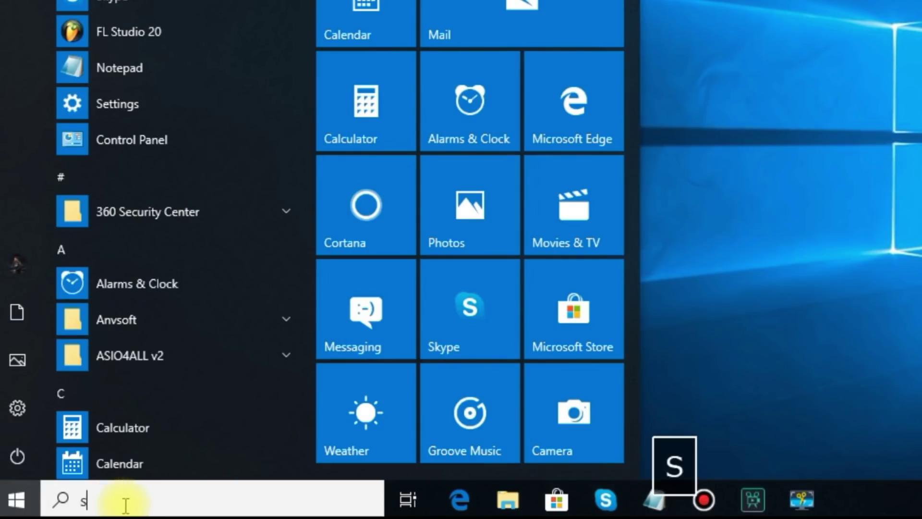
type("ervices")
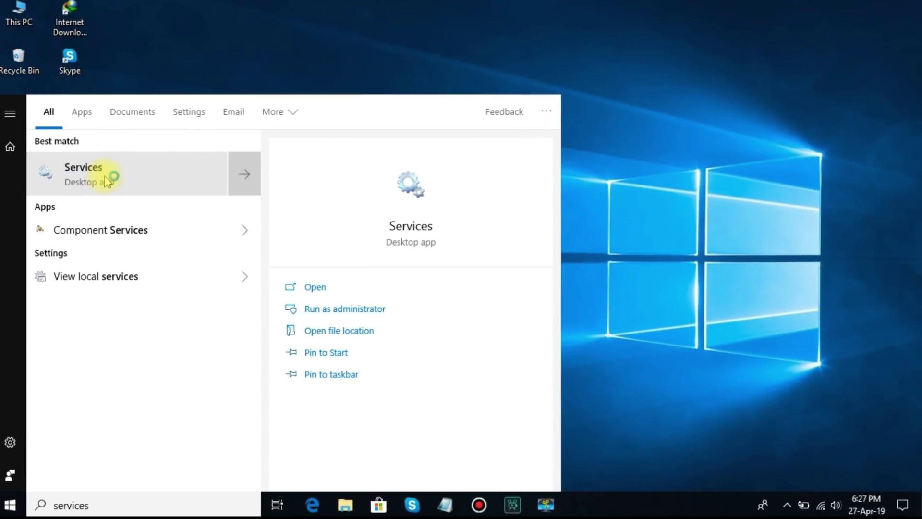
left_click(106, 182)
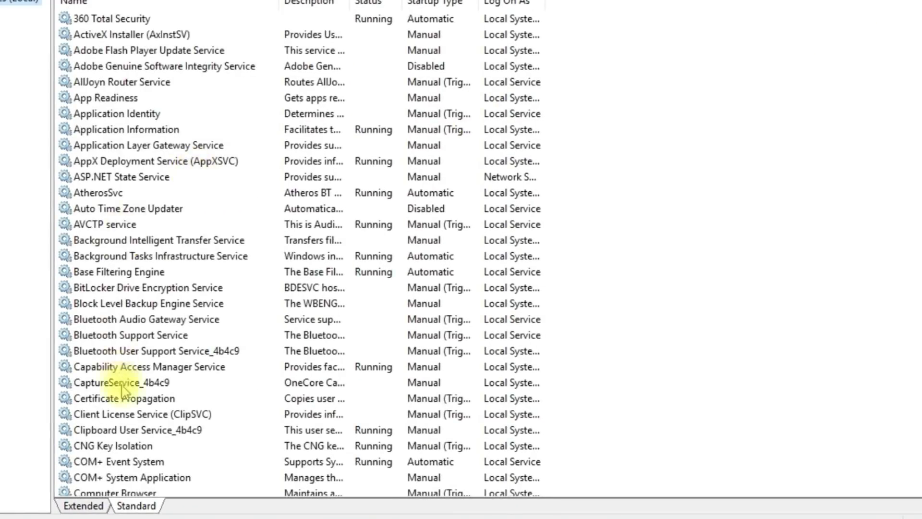
Locate the Windows Search service in the services list and open its properties briefly.
scroll(122, 390, "down", 20)
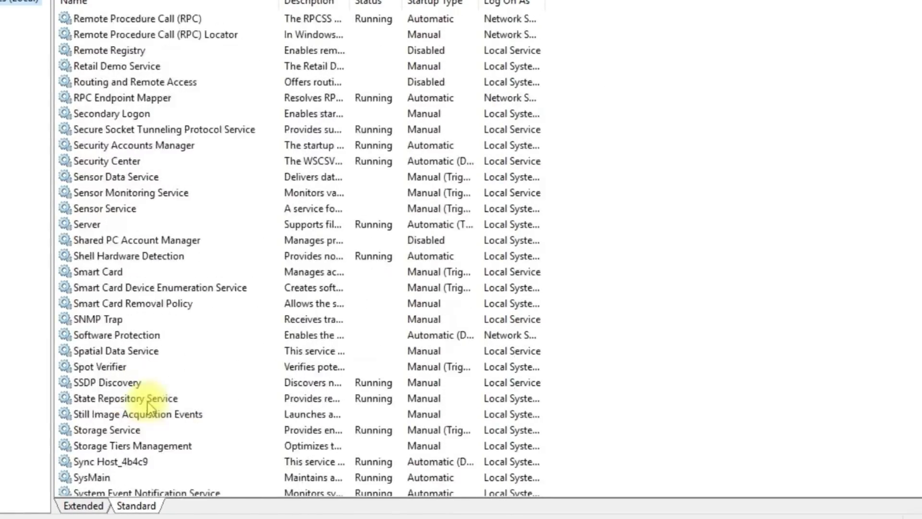
scroll(148, 406, "down", 20)
double_click(152, 368)
double_click(153, 368)
key("Escape")
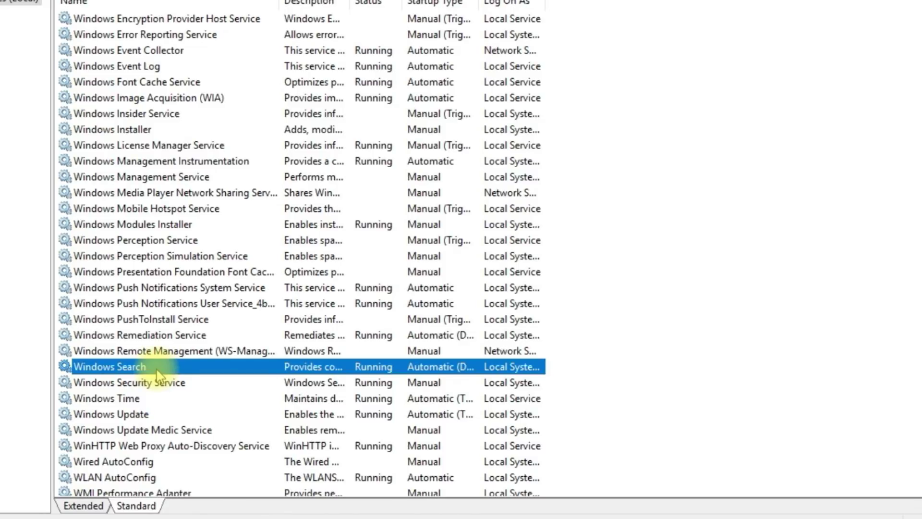
Set the Windows Search service's startup type to Disabled, stop the service, and close the Services app.
double_click(144, 367)
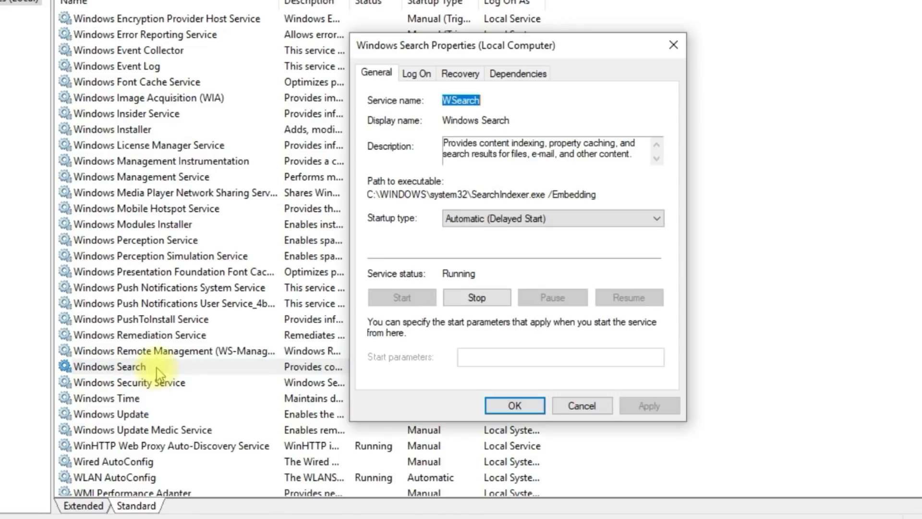
left_click(528, 220)
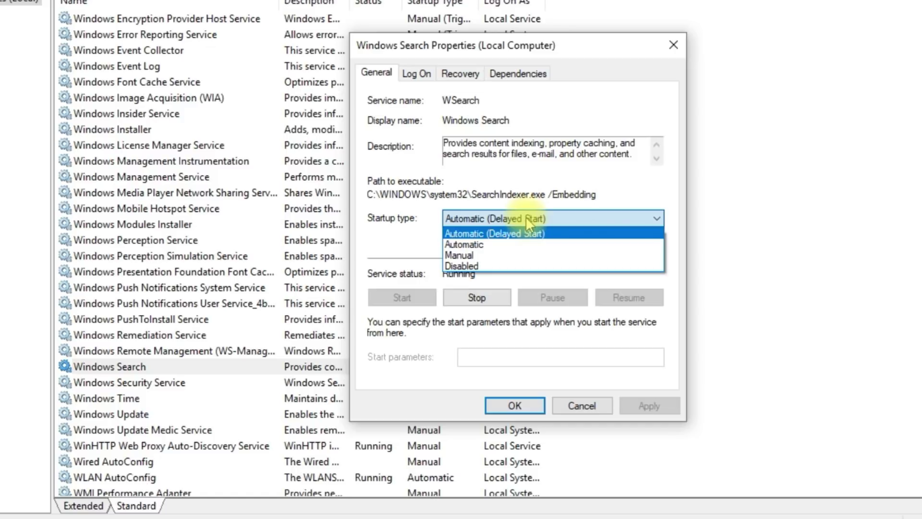
left_click(505, 267)
left_click(478, 299)
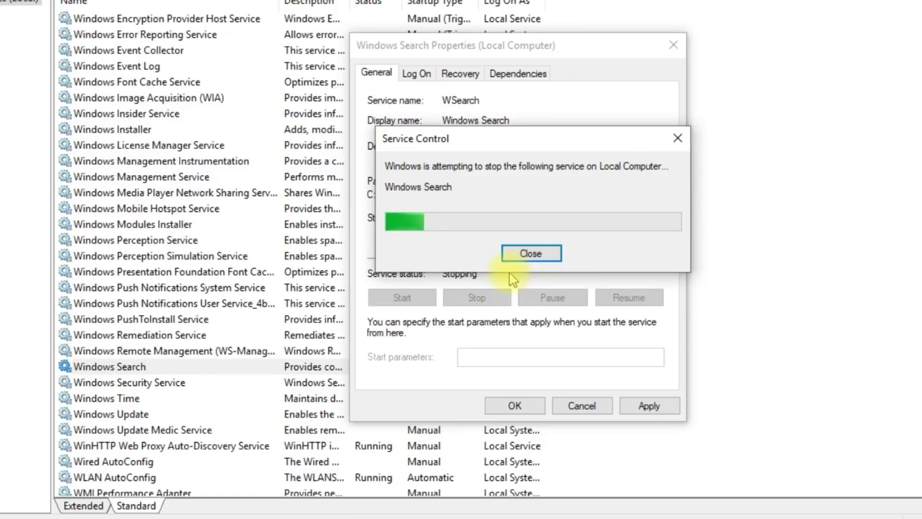
left_click(601, 405)
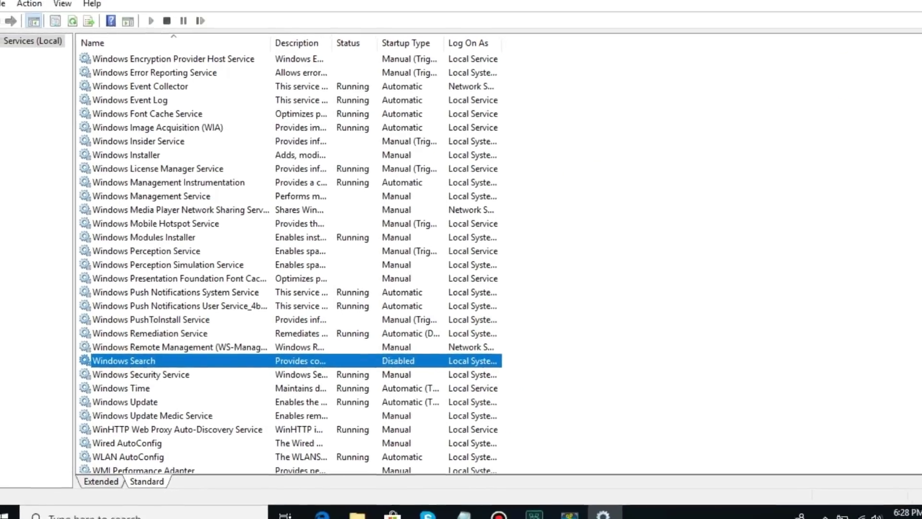
left_click(912, 6)
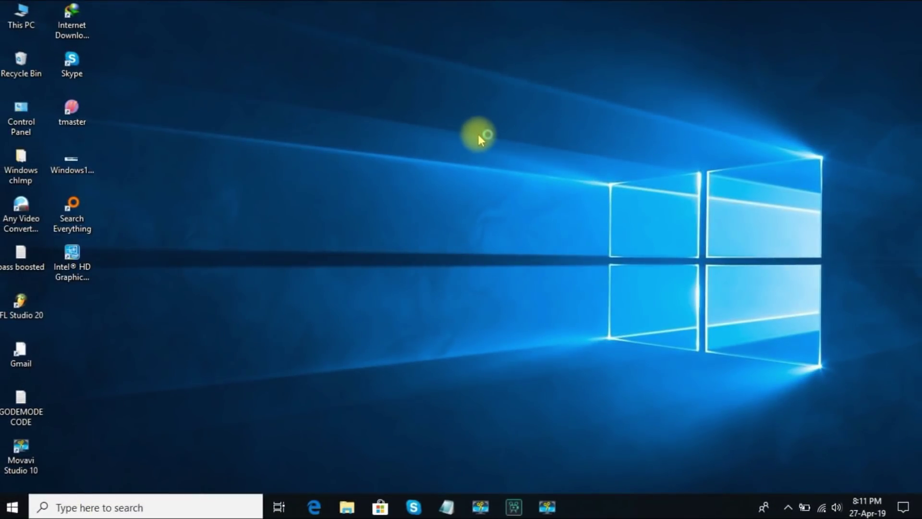
Switch the power plan to High performance in Power Options and open that plan's advanced power settings.
right_click(800, 505)
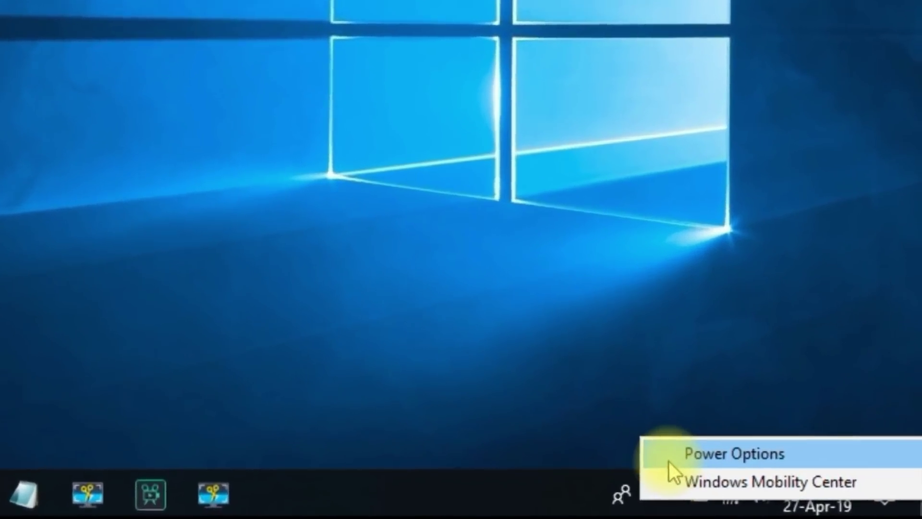
left_click(670, 460)
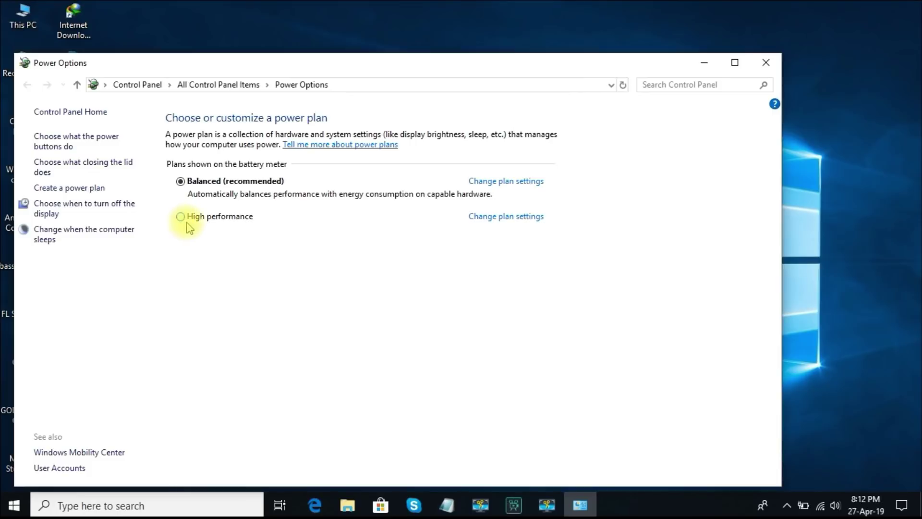
left_click(187, 222)
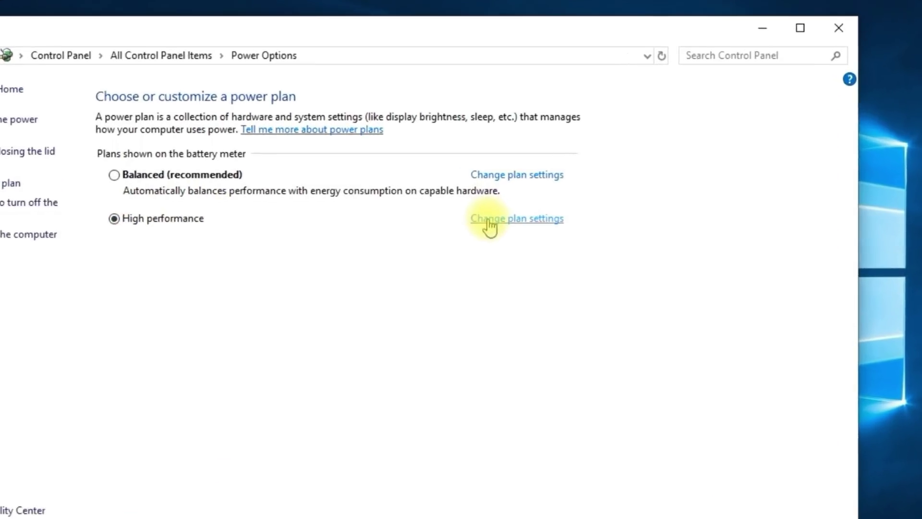
left_click(491, 219)
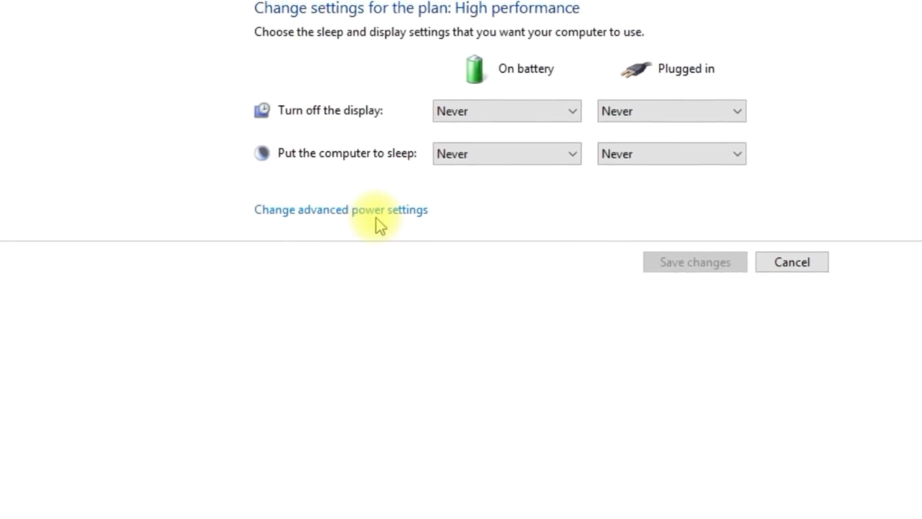
left_click(376, 212)
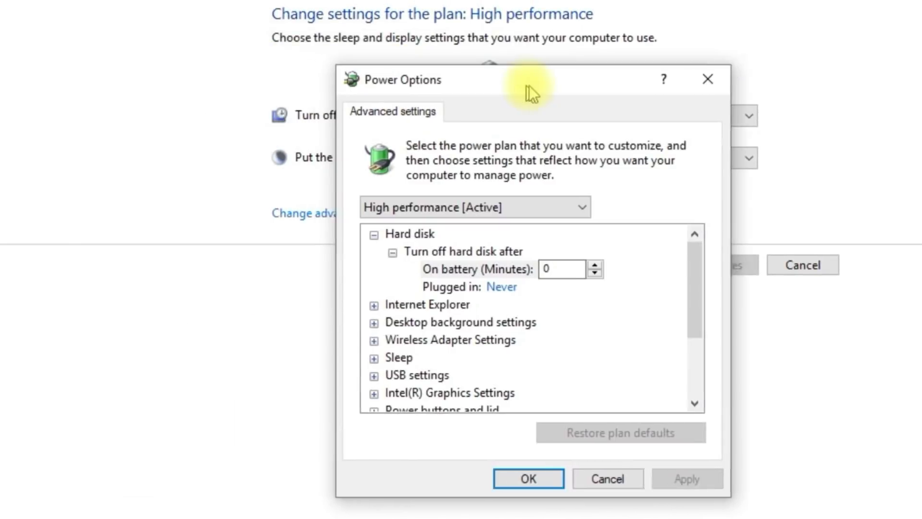
Under Processor power management, set the minimum processor state to 0% both on battery and plugged in.
left_click_drag(529, 86, 545, 87)
left_click_drag(716, 307, 718, 366)
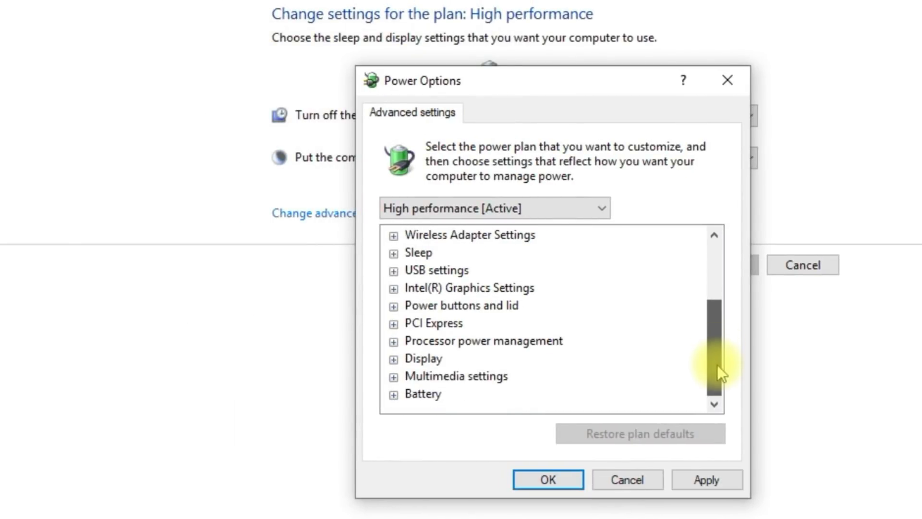
left_click(394, 342)
left_click(412, 359)
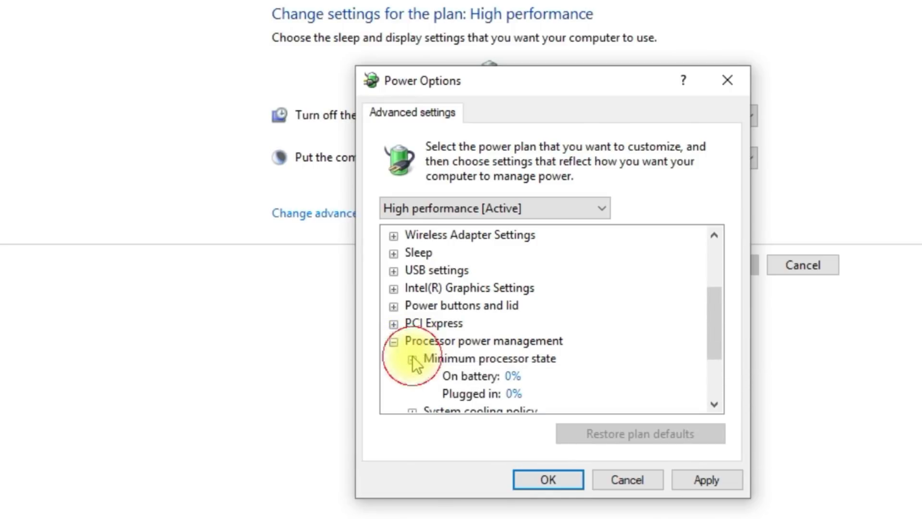
left_click(513, 376)
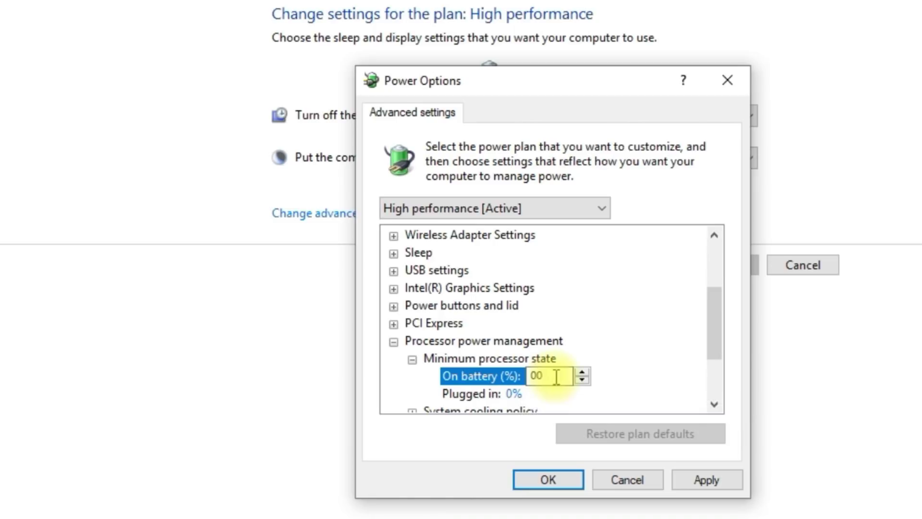
left_click(510, 394)
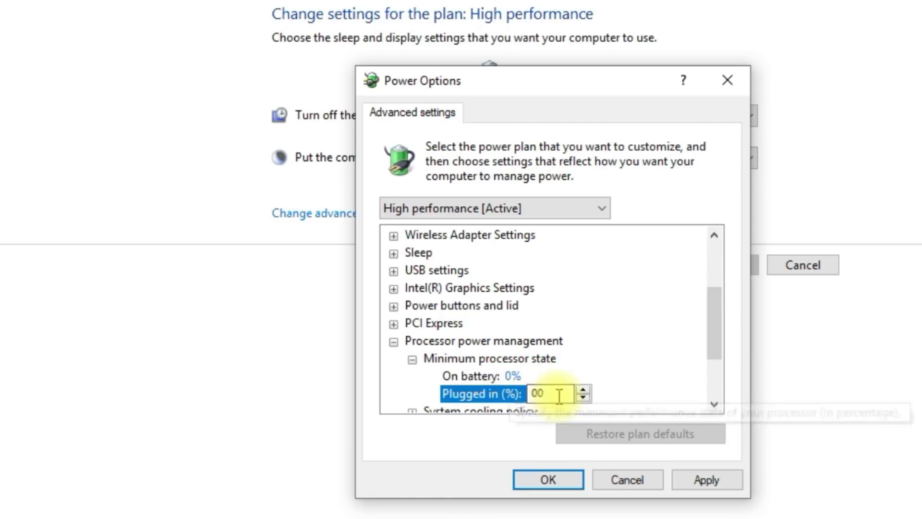
Expand the maximum processor state to review its values and apply the advanced power settings.
left_click_drag(711, 326, 716, 384)
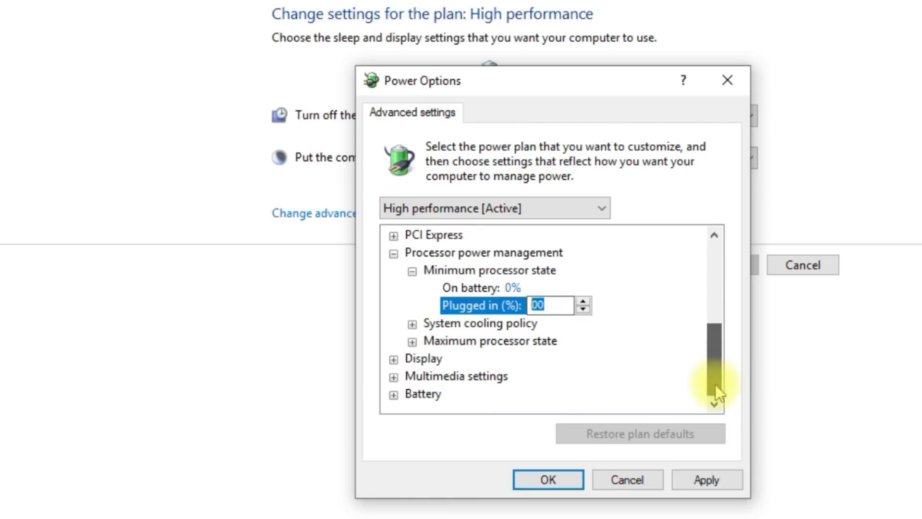
double_click(468, 342)
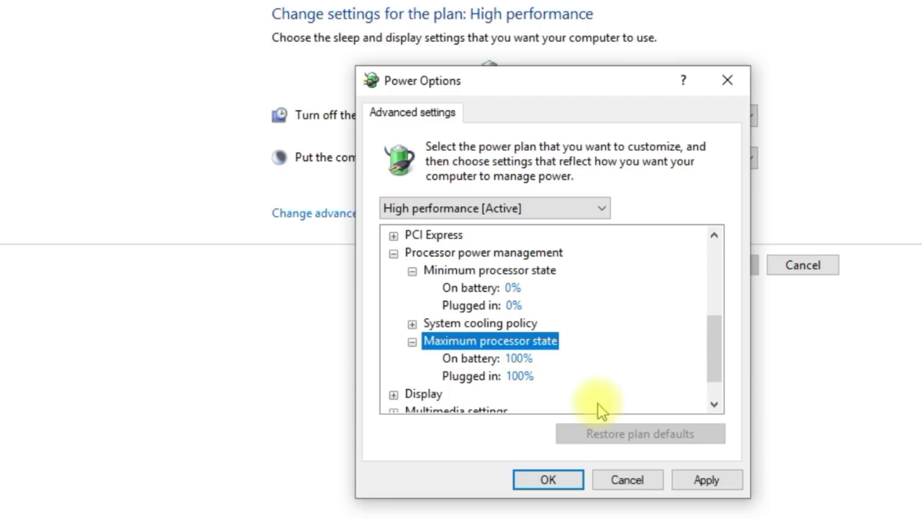
left_click(726, 482)
left_click(558, 477)
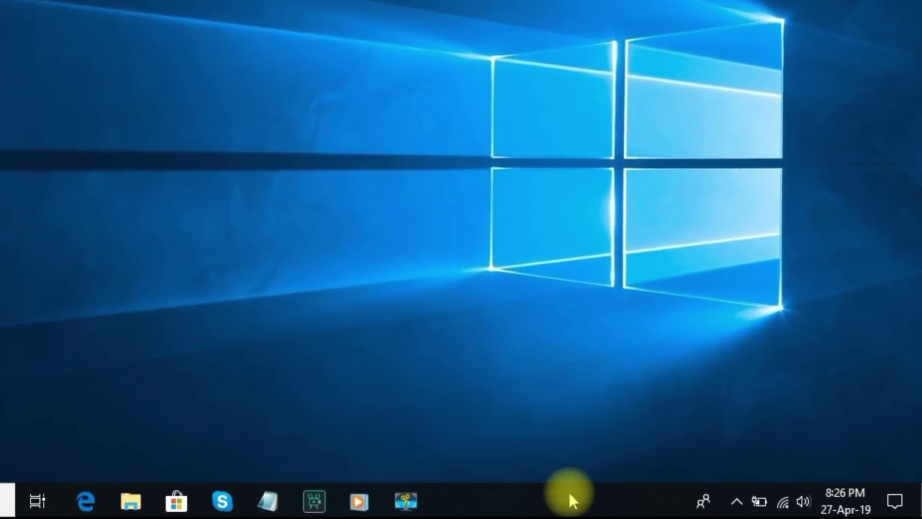
Open the startup program list in Task Manager and disable Everything from starting with Windows.
right_click(571, 499)
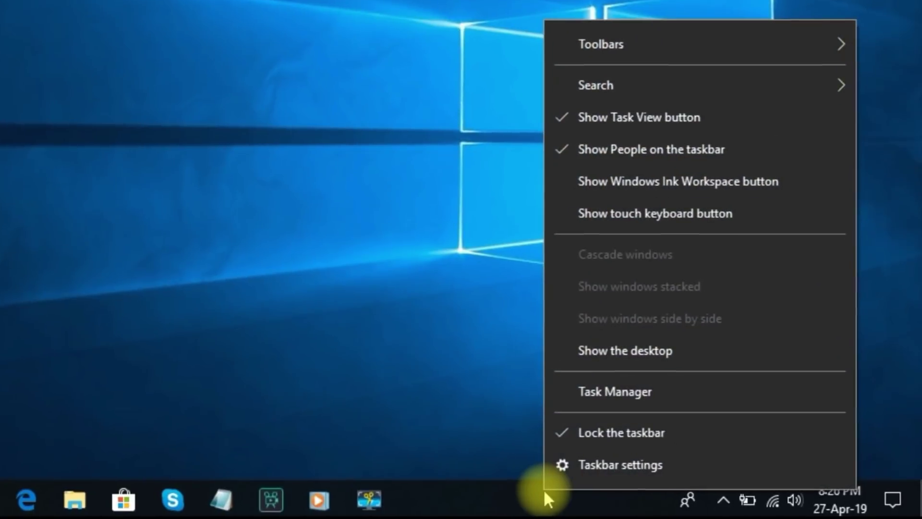
left_click(595, 414)
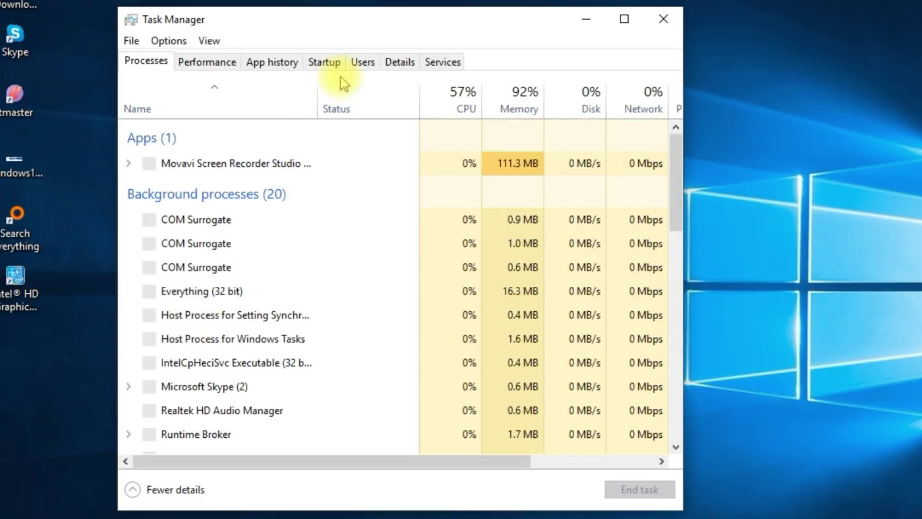
left_click(325, 62)
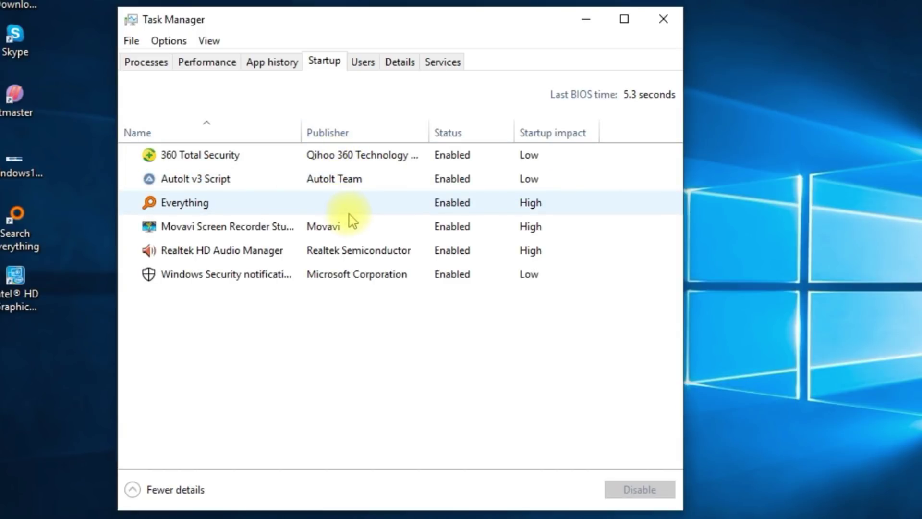
left_click(369, 211)
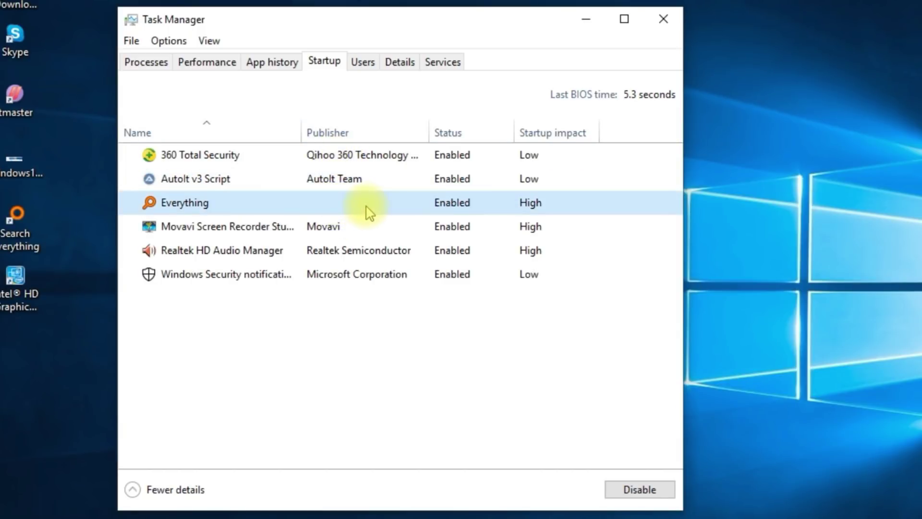
right_click(428, 201)
left_click(480, 230)
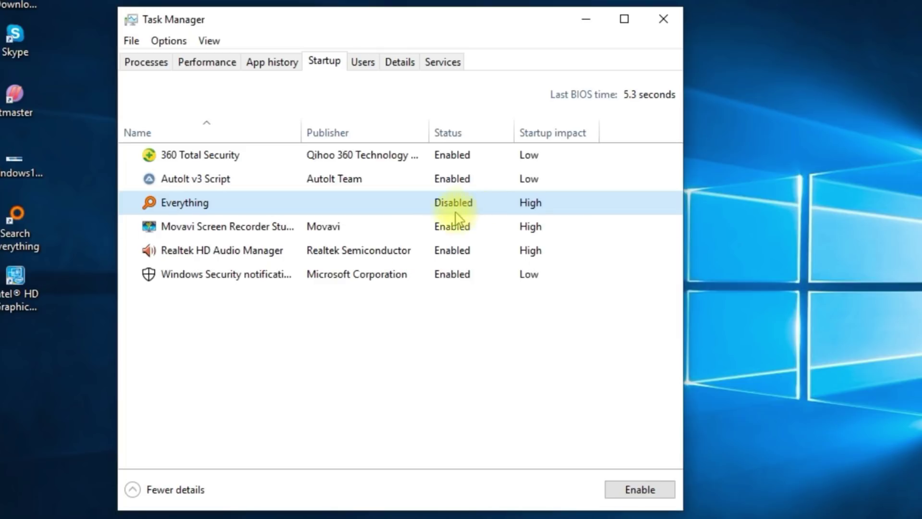
Disable Realtek HD Audio Manager from starting with Windows and close Task Manager.
right_click(354, 251)
left_click(428, 265)
left_click(663, 19)
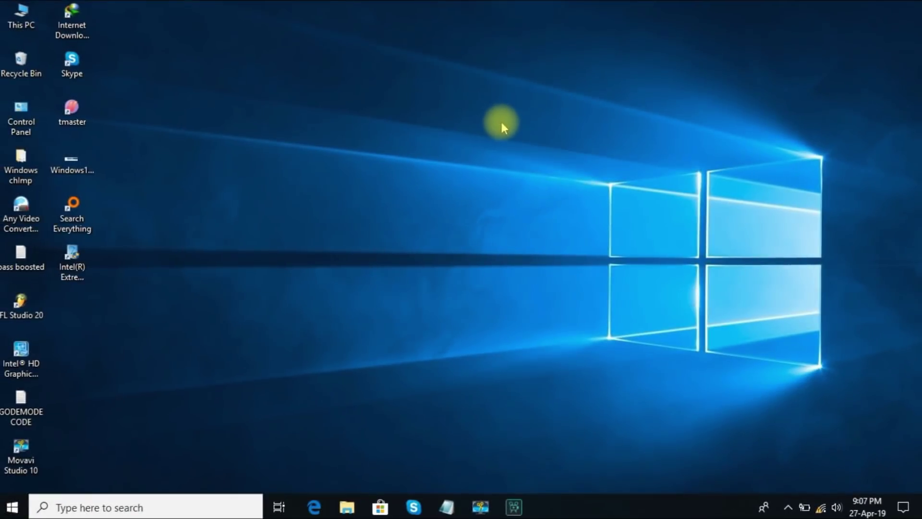
Launch Intel Extreme Tuning Utility from the desktop and agree to its warning about altering clock frequency or voltage.
left_click(77, 264)
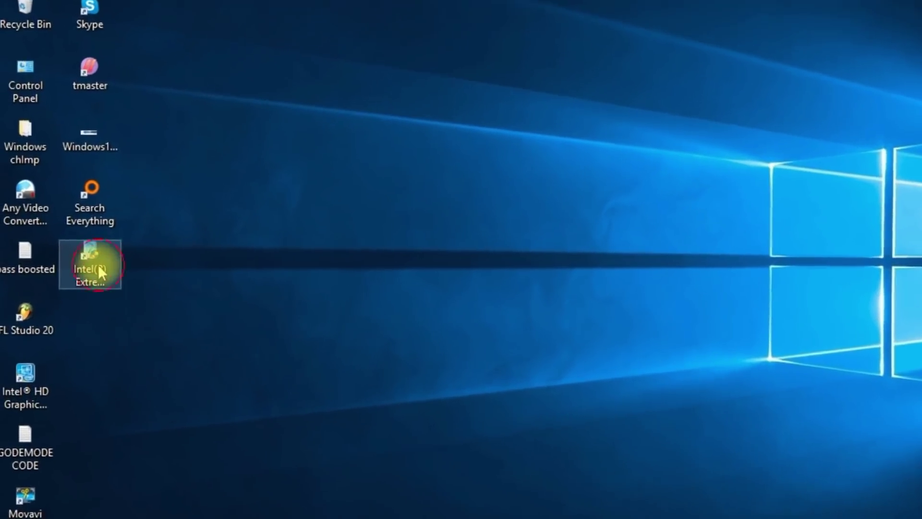
double_click(131, 270)
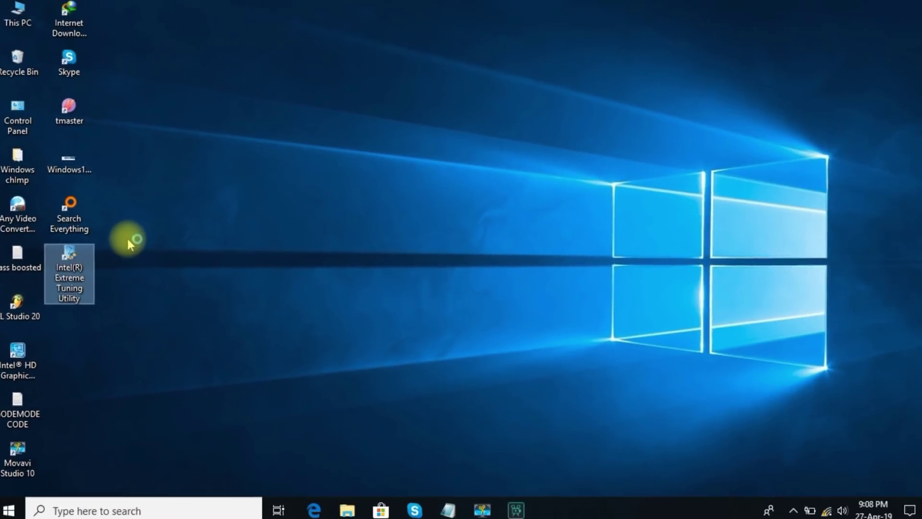
left_click(126, 245)
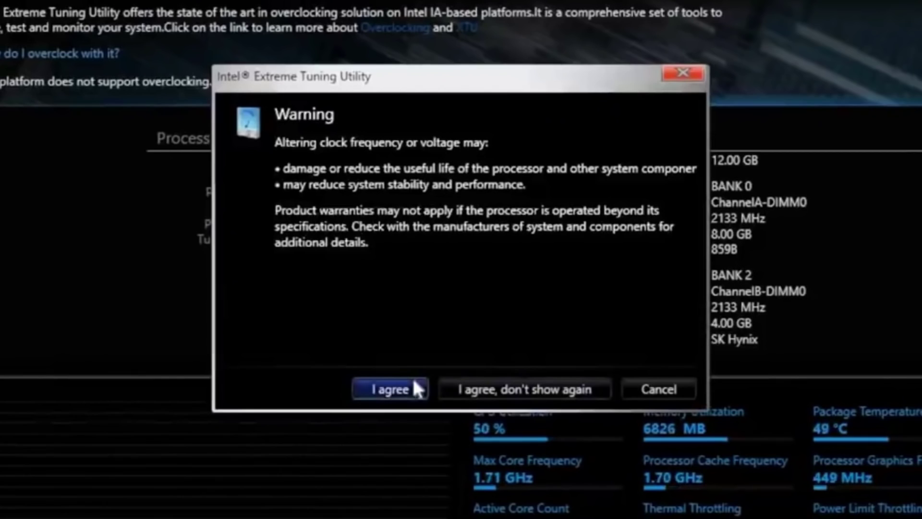
left_click(414, 380)
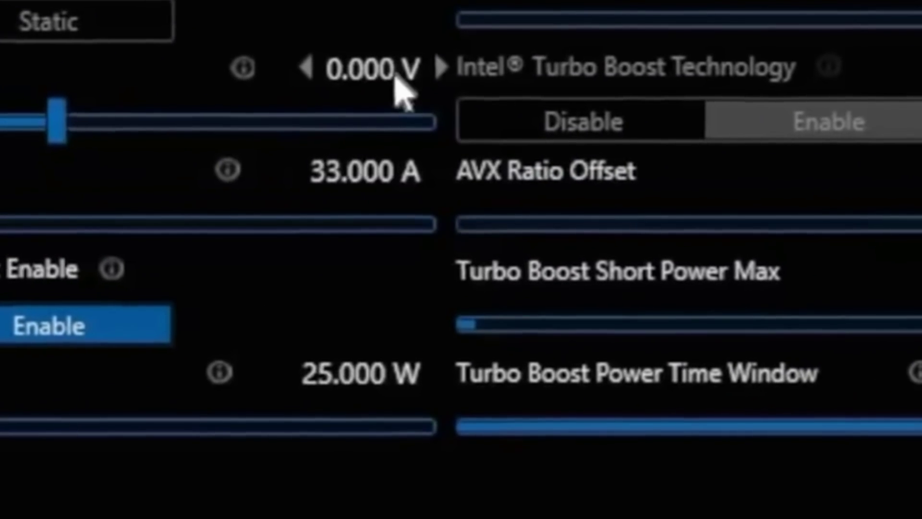
Set the processor's core voltage offset to -0.100 V.
left_click(360, 67)
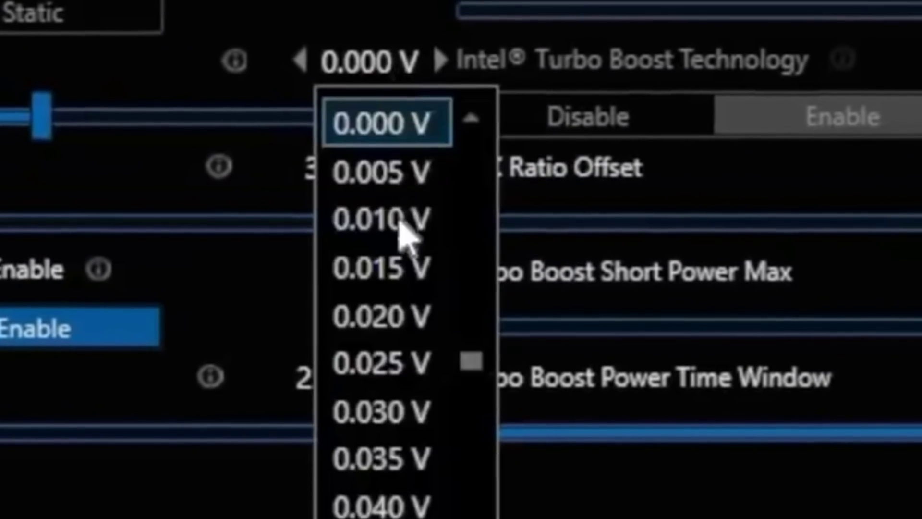
scroll(423, 413, "up", 8)
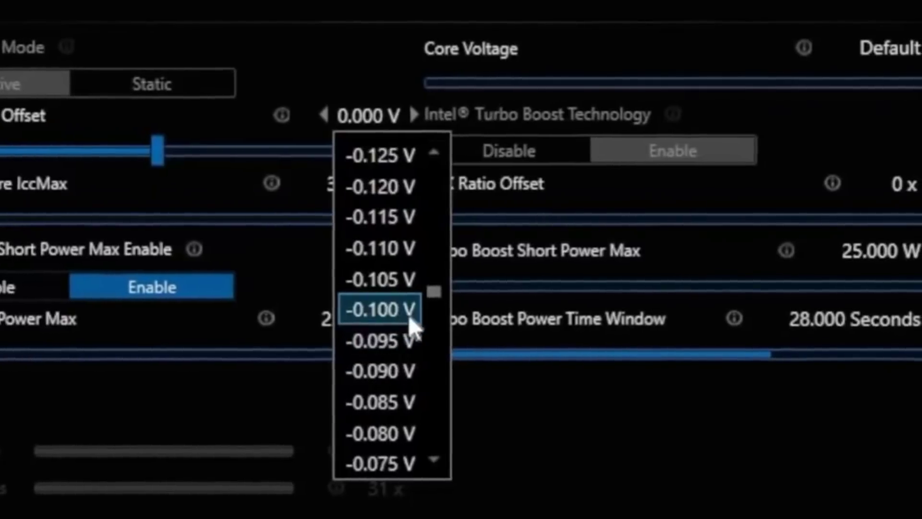
left_click(388, 320)
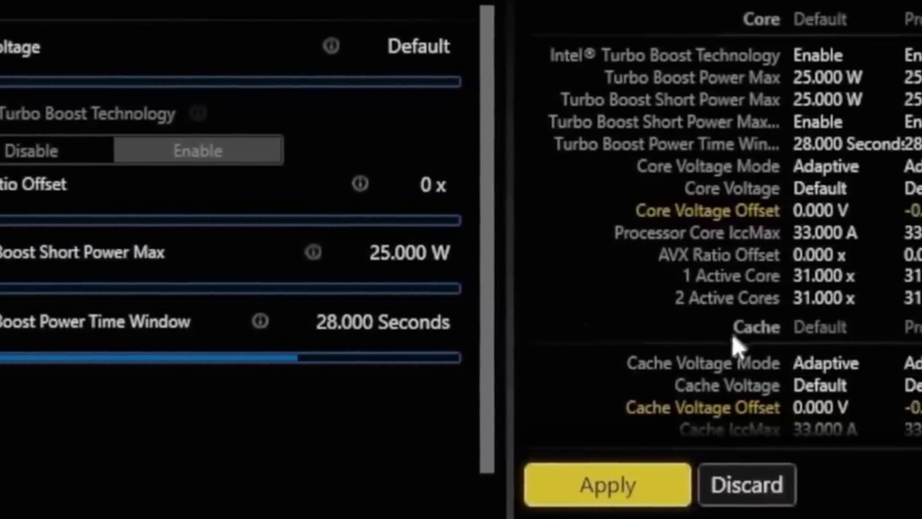